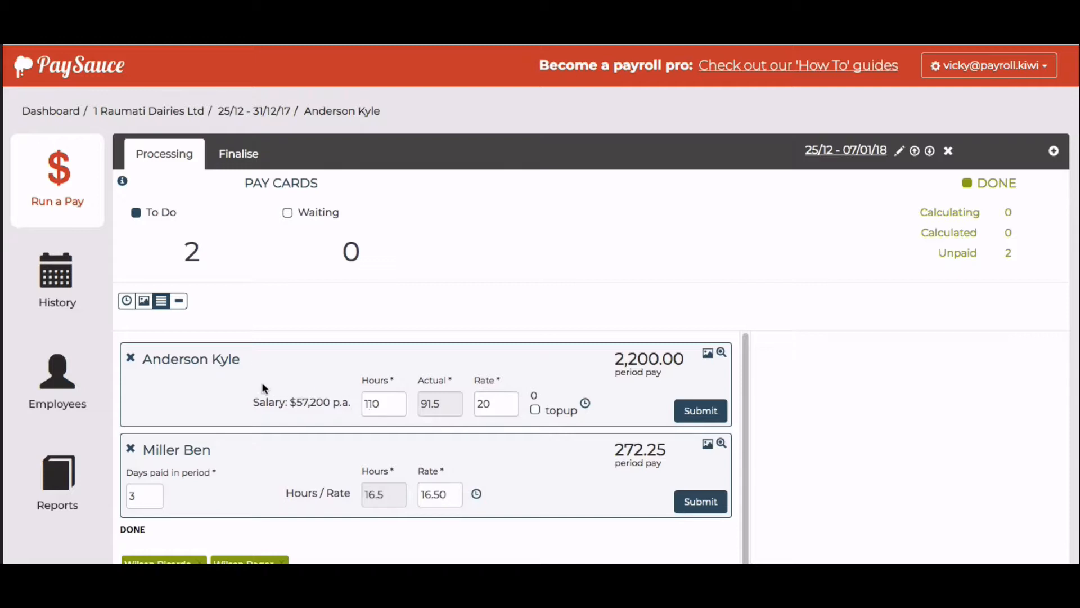
# - Enable Reduce by Leave Taken on the salaried employee's "Salary: $57,200 p.a." payment allowance
pyautogui.click(197, 365)
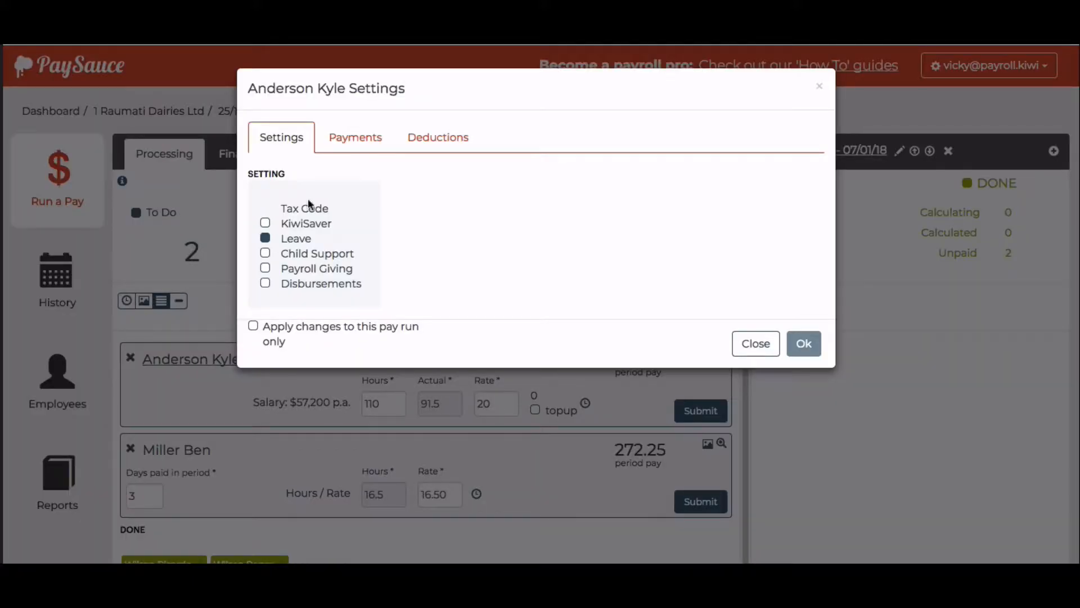
pyautogui.click(354, 138)
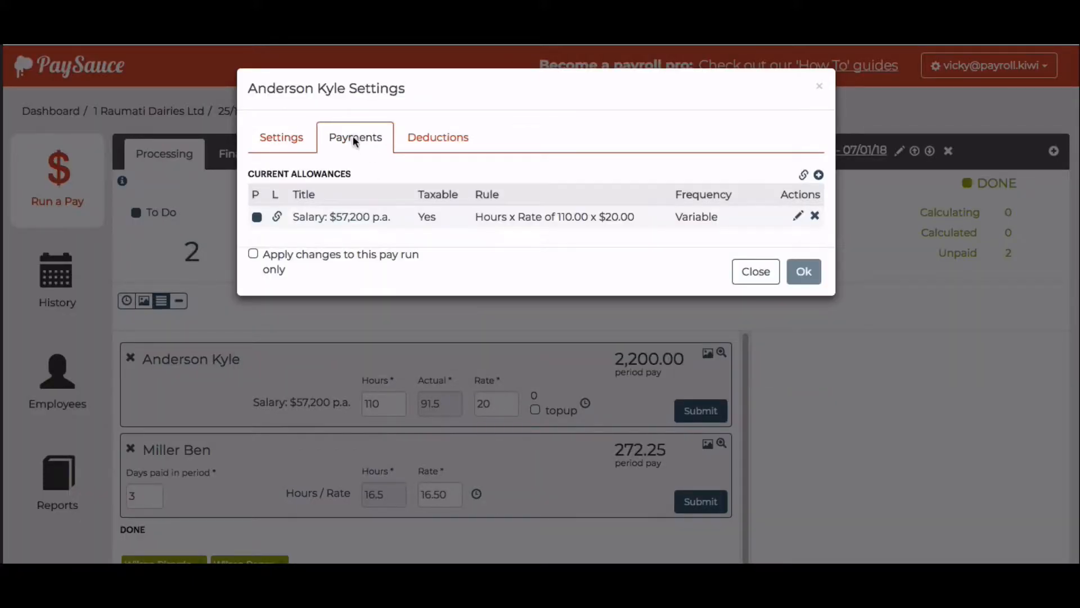
pyautogui.click(798, 217)
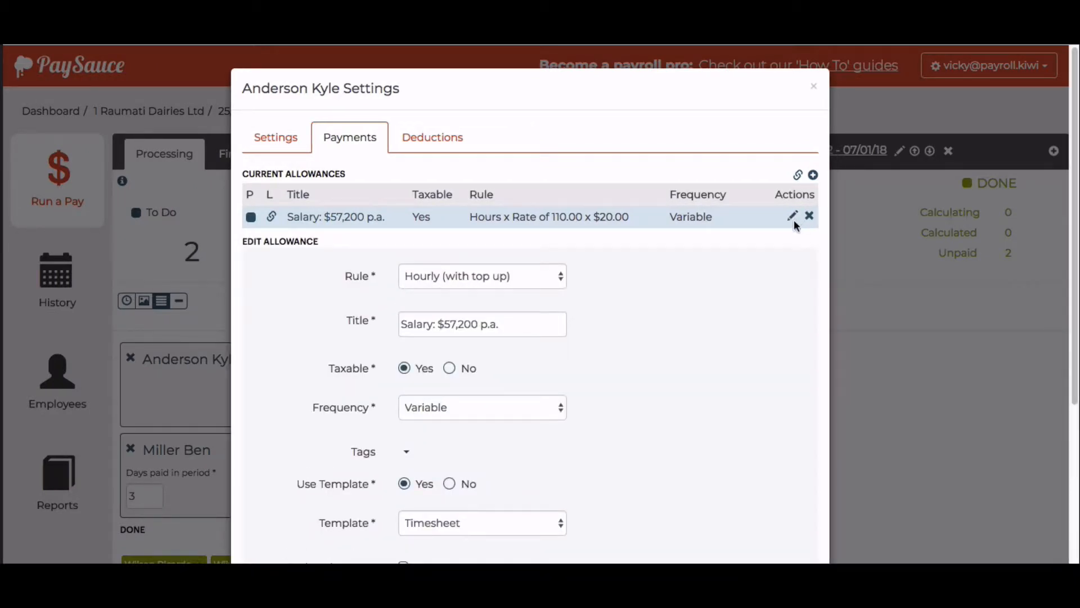
pyautogui.scroll(-1, 582, 361)
pyautogui.scroll(-2, 582, 360)
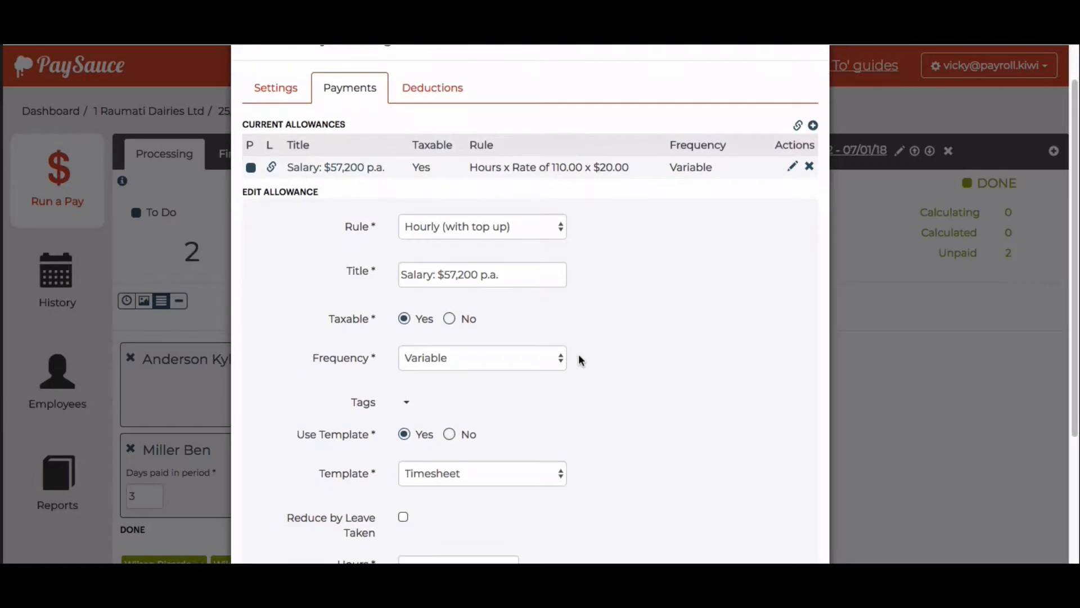
pyautogui.rightClick(579, 358)
pyautogui.click(538, 434)
pyautogui.scroll(-1, 440, 508)
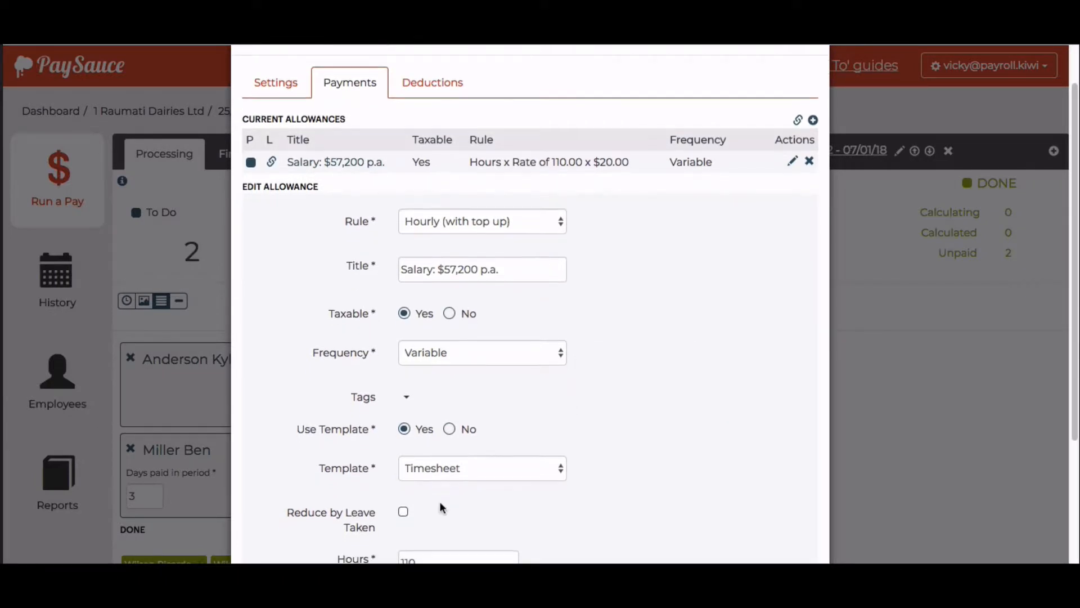
pyautogui.click(403, 511)
# - Check the salary allowance's hours, rate and daily work pattern, and save the employee's payment settings
pyautogui.scroll(-5, 467, 511)
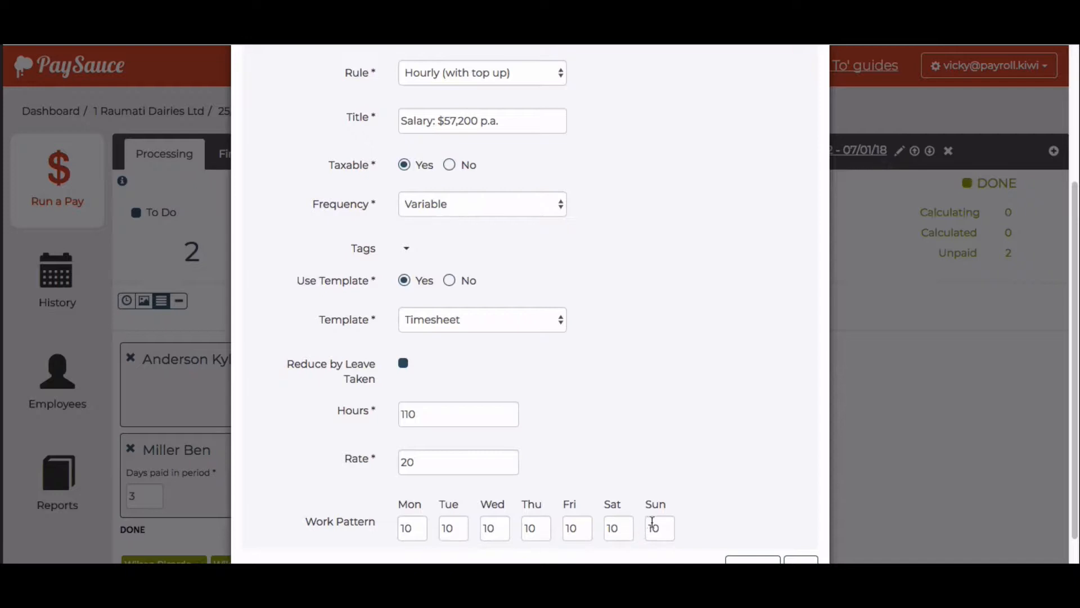
pyautogui.rightClick(827, 524)
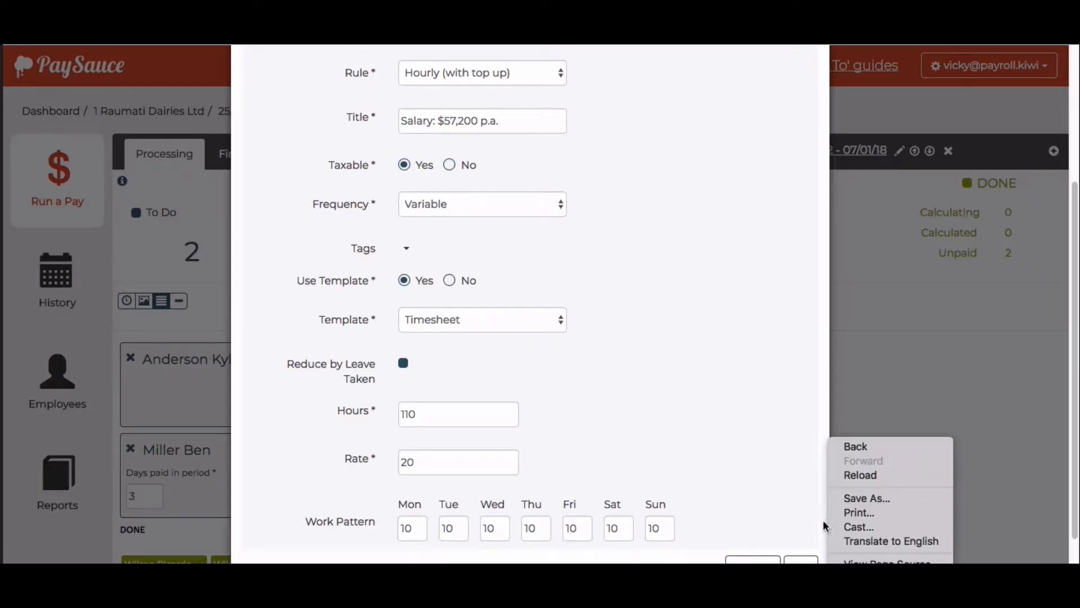
pyautogui.click(775, 500)
pyautogui.scroll(-1, 772, 502)
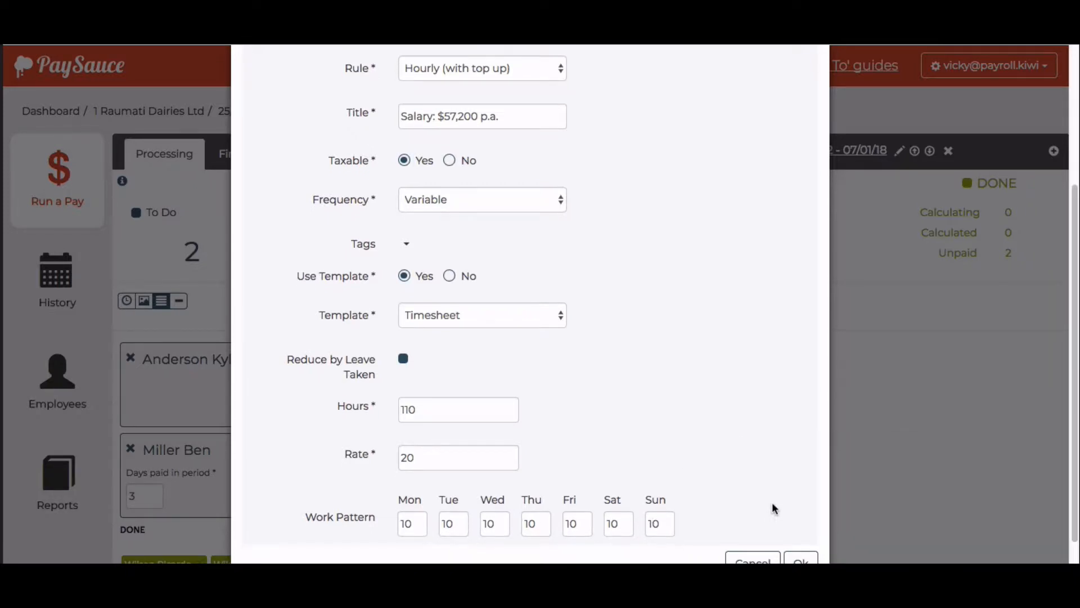
pyautogui.click(801, 556)
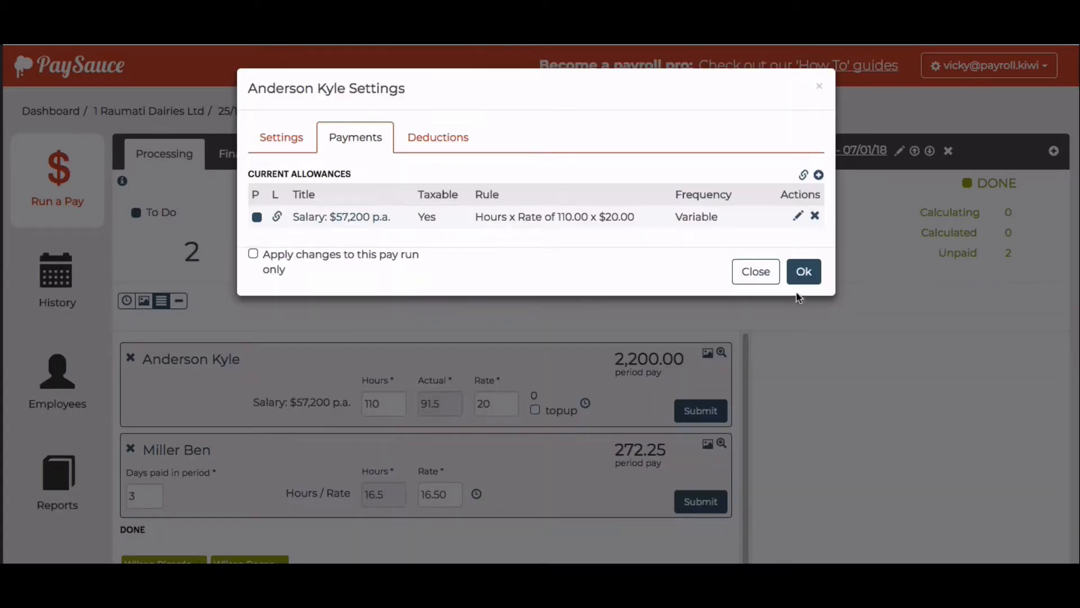
pyautogui.click(803, 276)
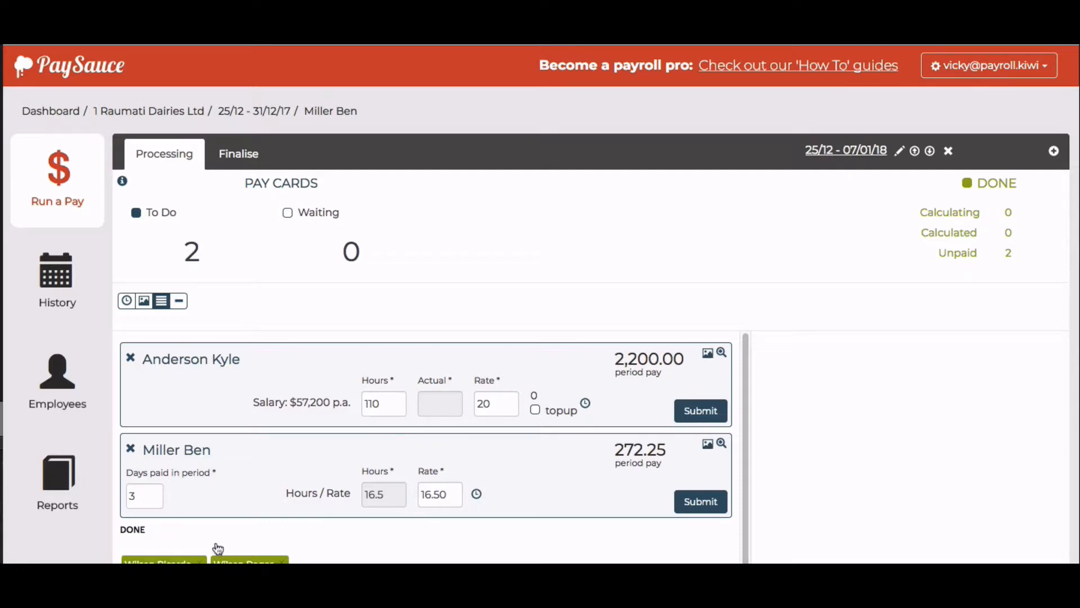
# - Show the pay run's leave actions for 25th - Christmas Day and check the hourly employee's timesheet
pyautogui.click(145, 303)
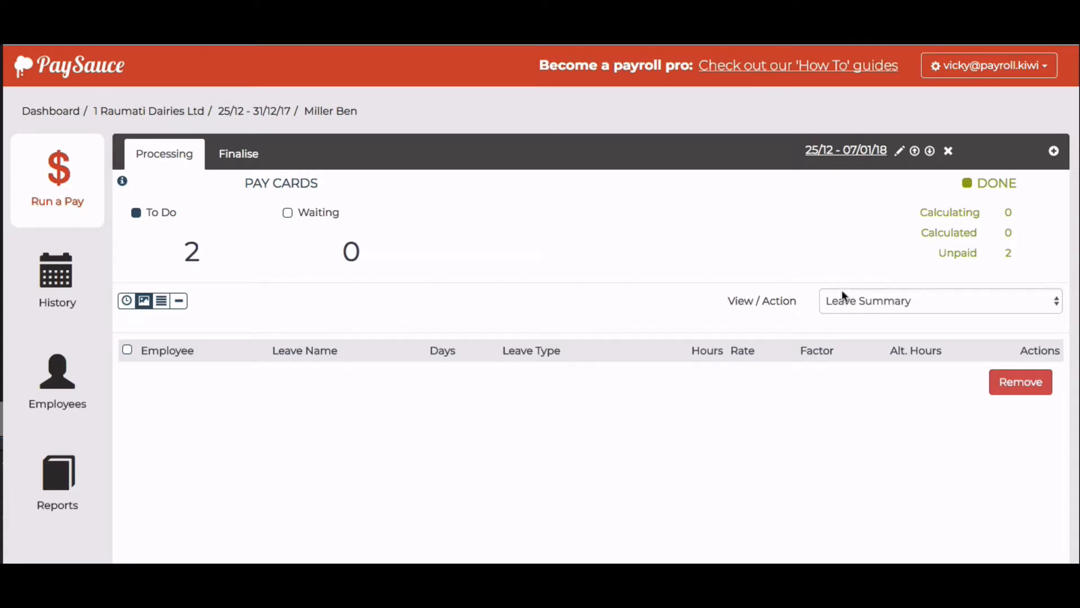
pyautogui.click(954, 302)
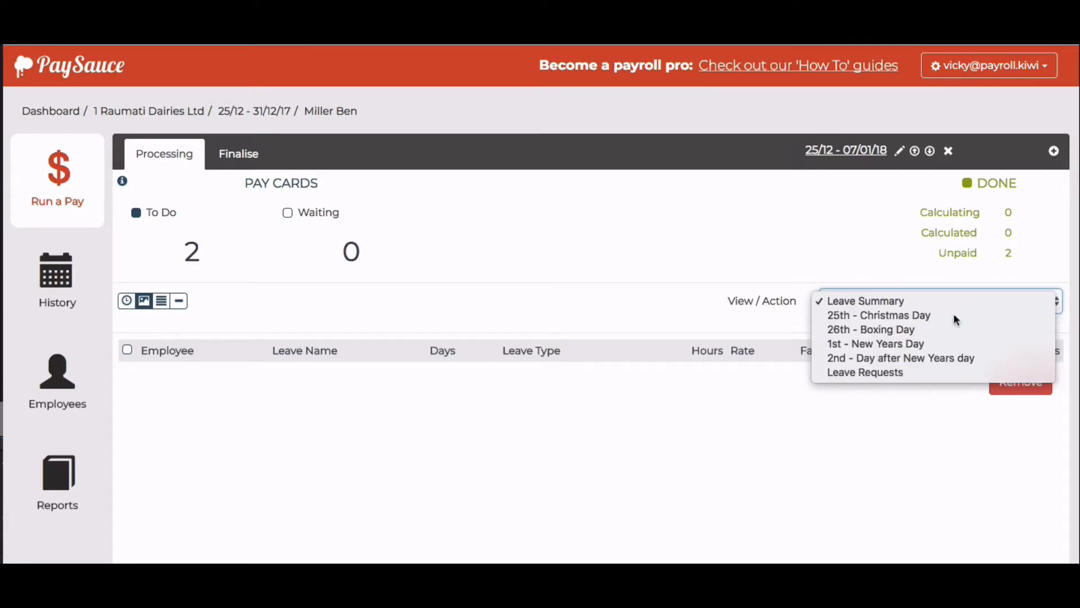
pyautogui.click(953, 313)
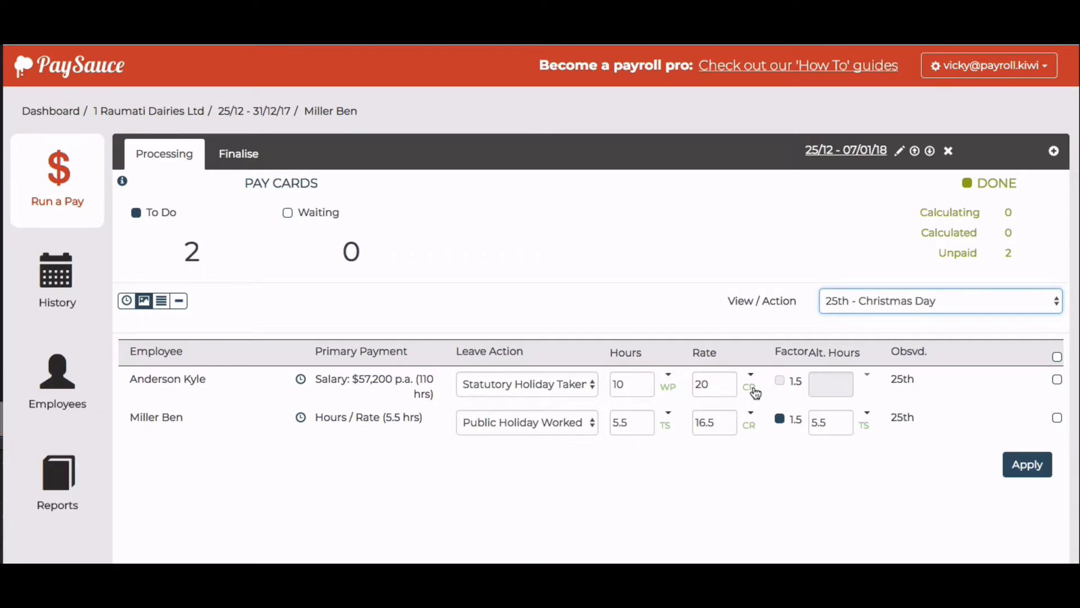
pyautogui.click(303, 419)
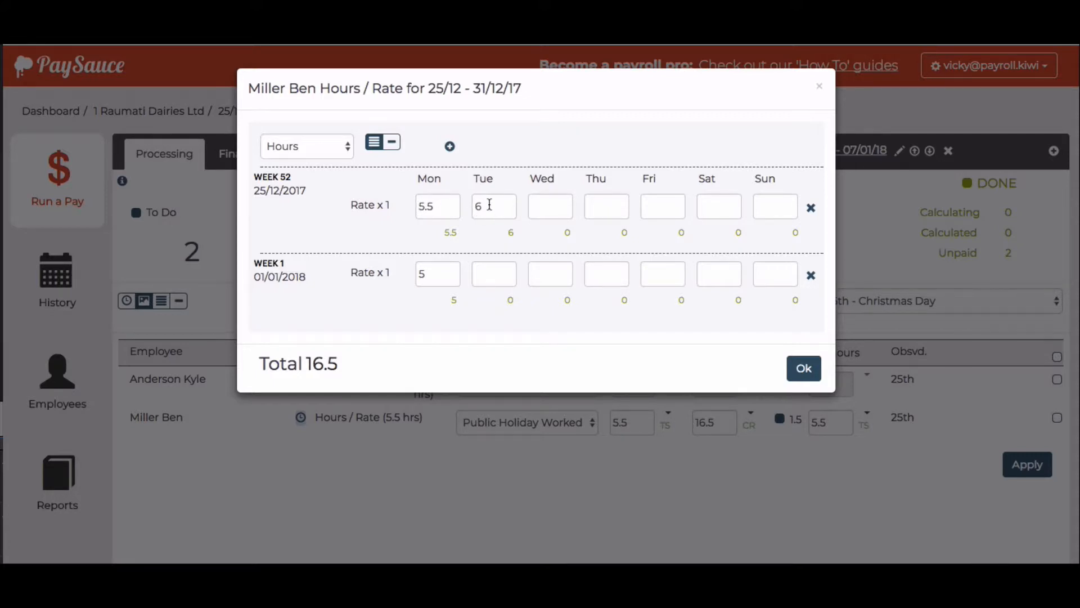
pyautogui.click(820, 89)
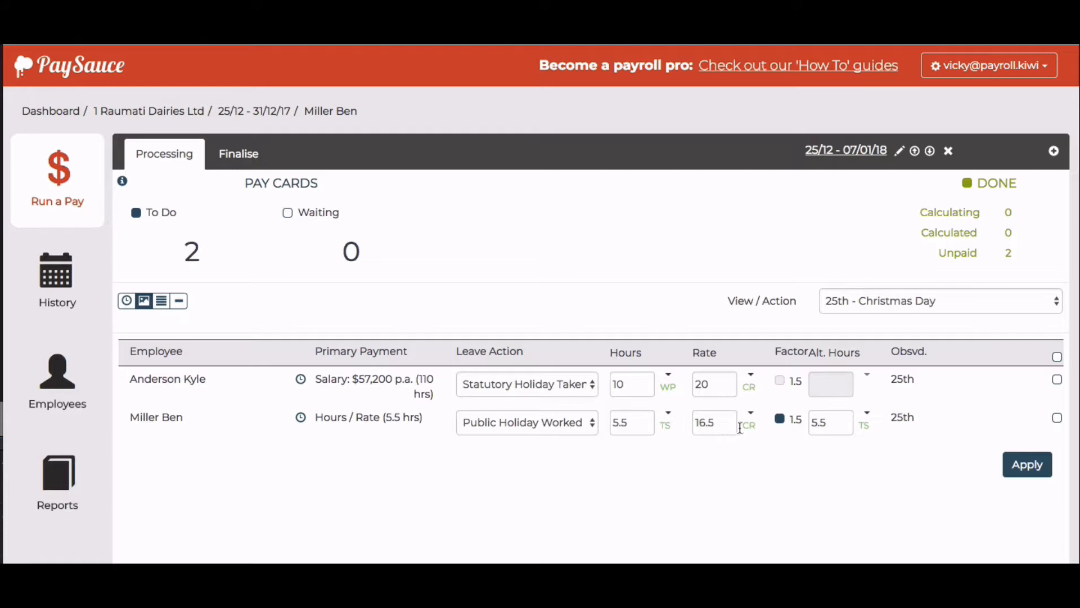
# - Set the hourly employee's alternative hours to 0 for Christmas Day and apply the leave actions for all employees
pyautogui.click(831, 422)
pyautogui.press('BackSpace')
pyautogui.press('BackSpace')
pyautogui.press('BackSpace')
pyautogui.write('0')
pyautogui.click(854, 476)
pyautogui.click(1056, 356)
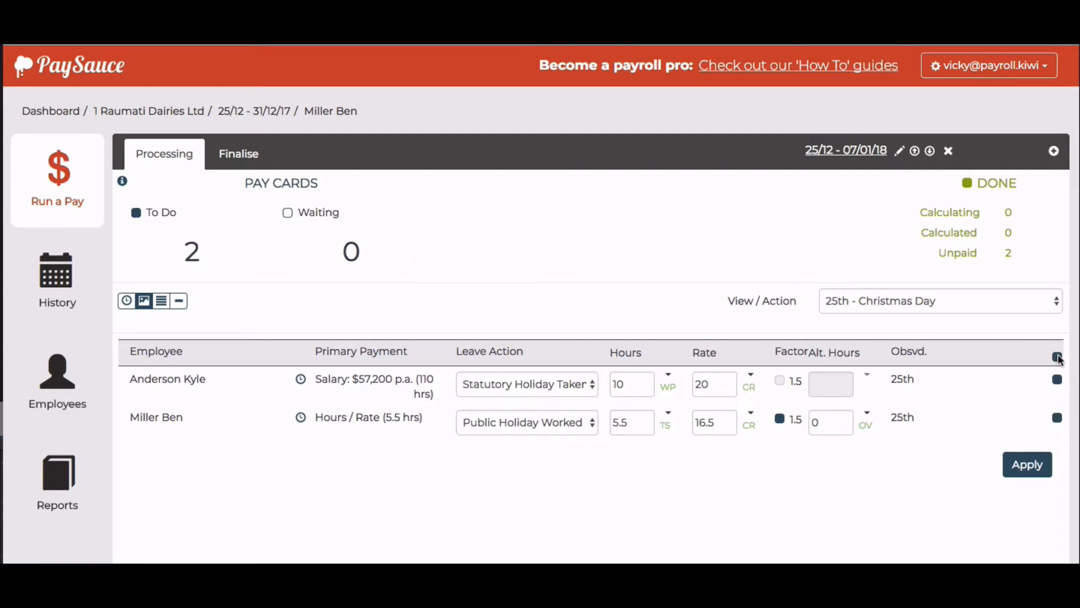
pyautogui.click(1025, 466)
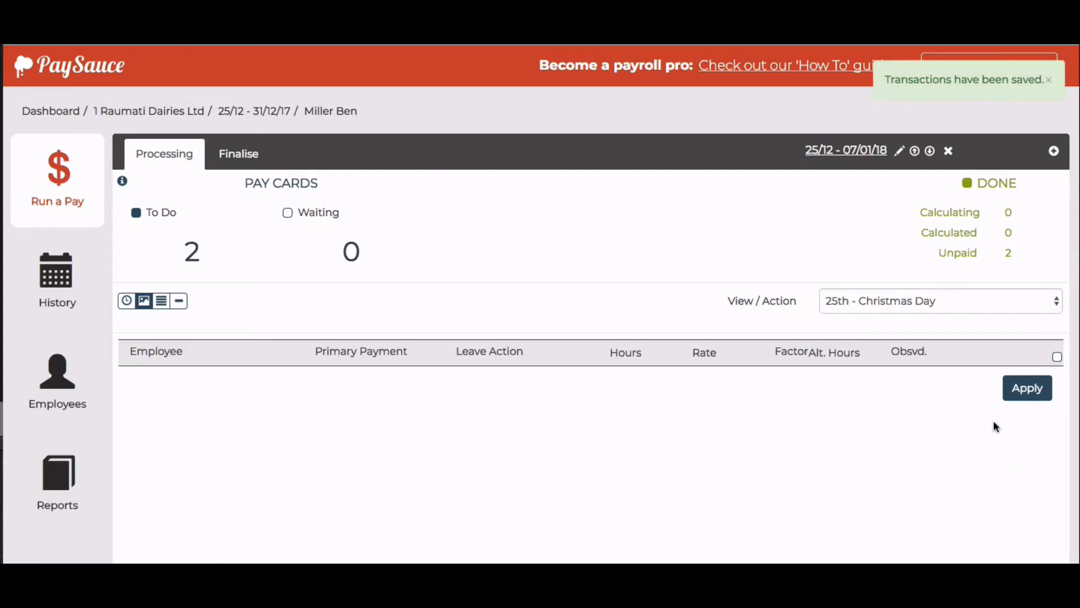
# - For 26th - Boxing Day, set the hourly employee's alternative hours to 0 and apply all employees' leave actions
pyautogui.click(966, 299)
pyautogui.click(961, 315)
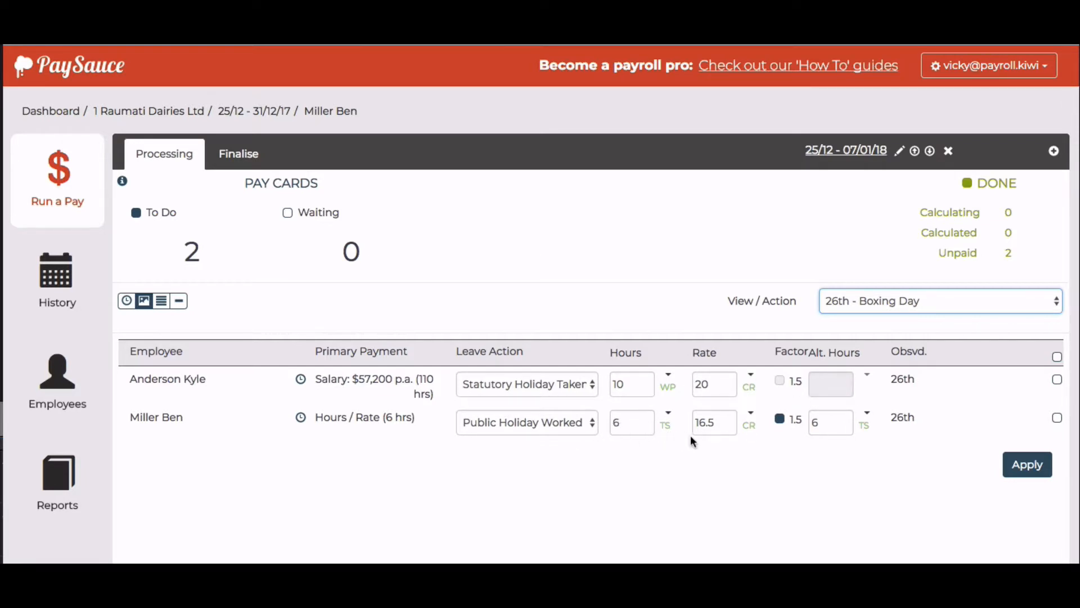
pyautogui.click(831, 417)
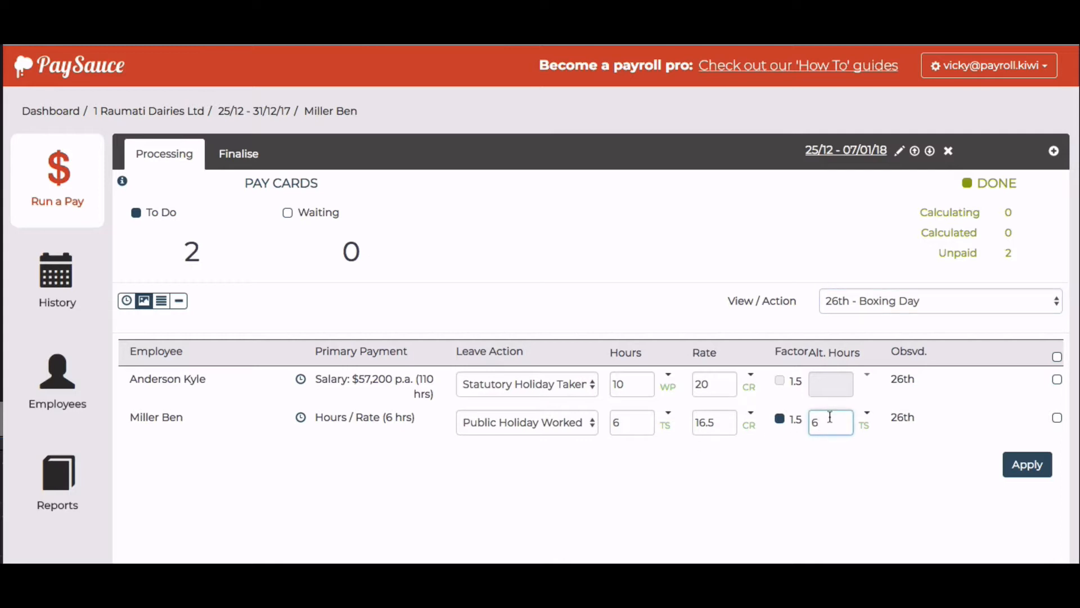
pyautogui.press('BackSpace')
pyautogui.write('0')
pyautogui.click(848, 467)
pyautogui.click(1057, 357)
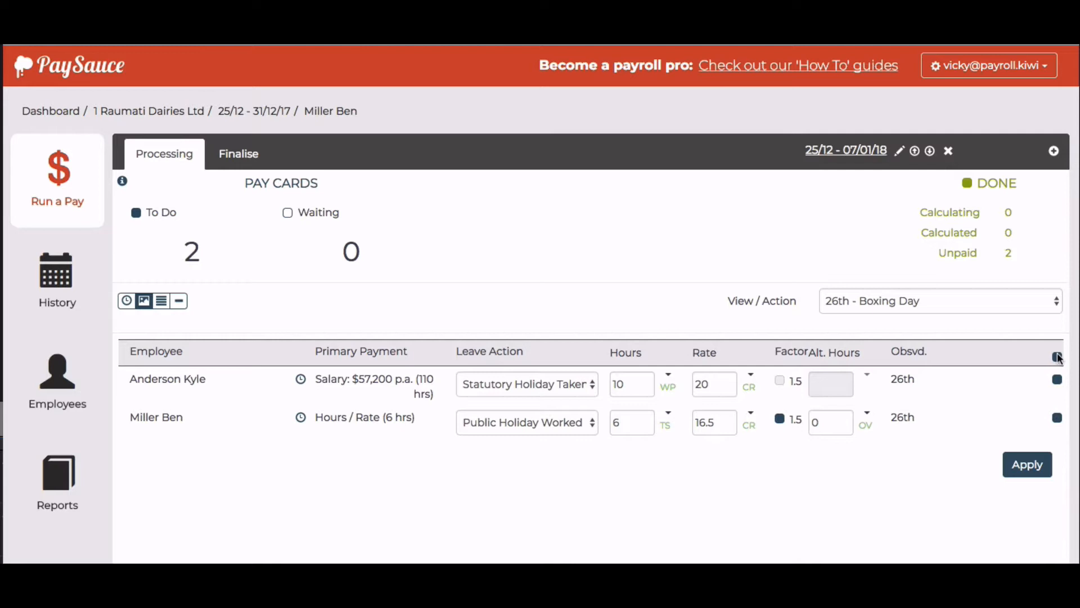
pyautogui.click(1027, 465)
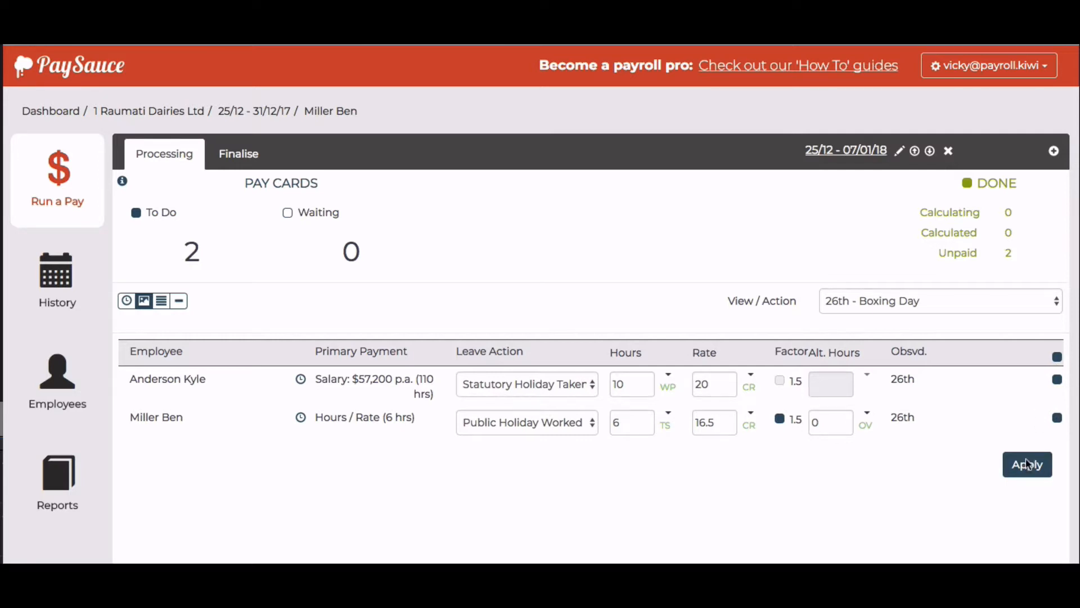
# - For 1st - New Years Day, set the hourly employee's alternative hours to 0 and apply all employees' leave actions
pyautogui.click(953, 300)
pyautogui.click(943, 313)
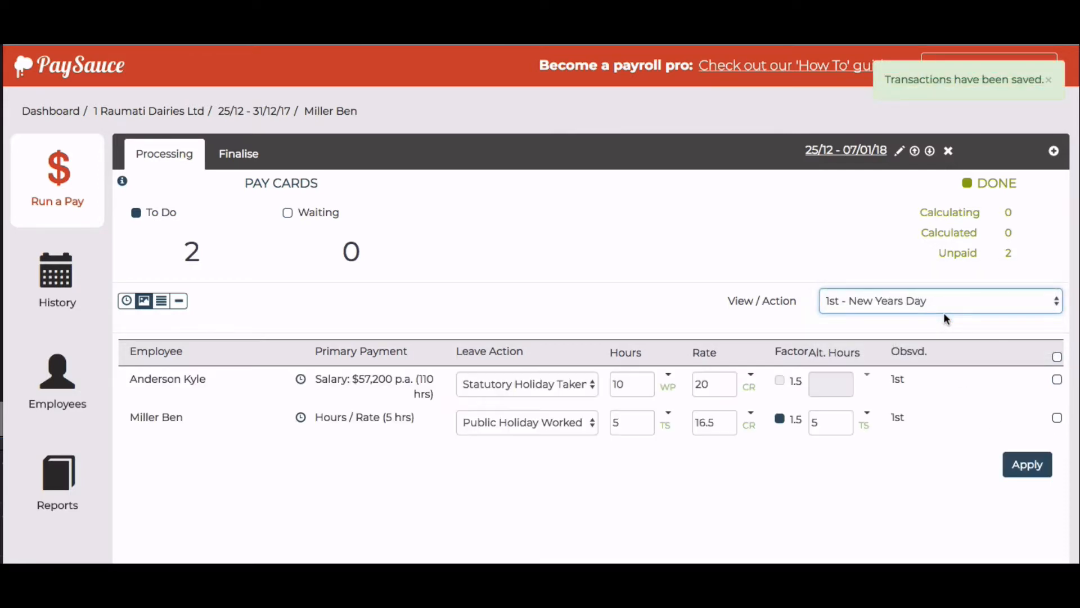
pyautogui.click(811, 425)
pyautogui.press('BackSpace')
pyautogui.write('0')
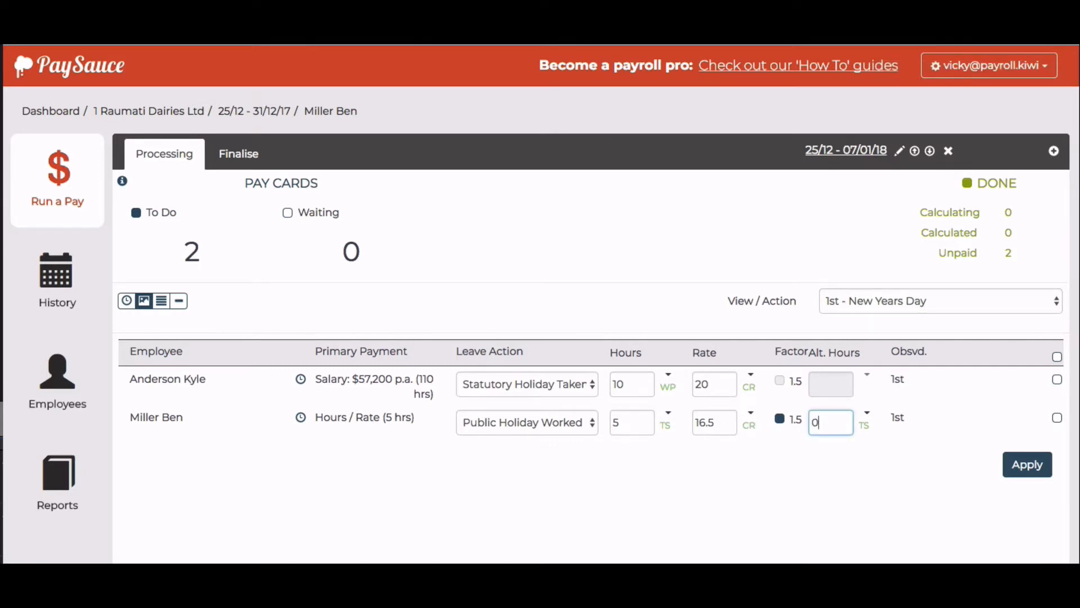
pyautogui.click(832, 468)
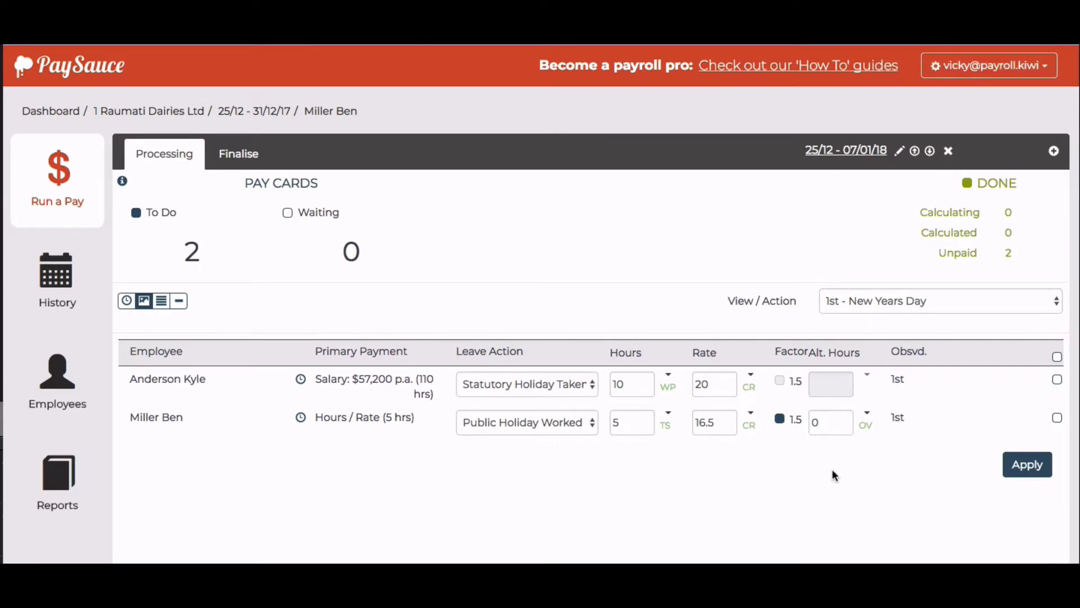
pyautogui.click(1057, 357)
pyautogui.click(1029, 470)
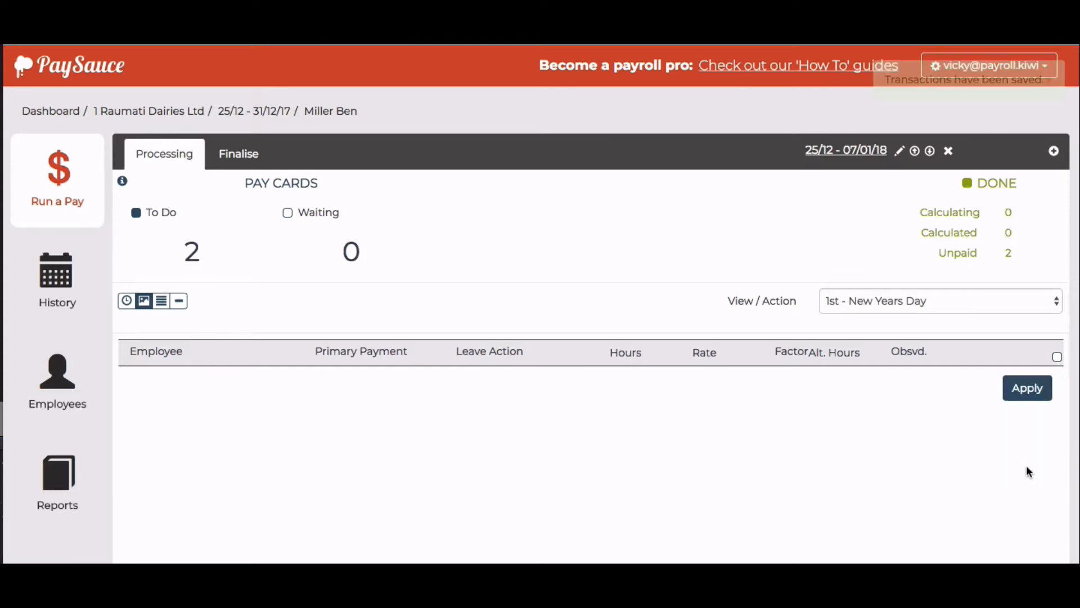
# - Show the leave actions for 2nd - Day after New Years day and check both employees' timesheets
pyautogui.click(930, 299)
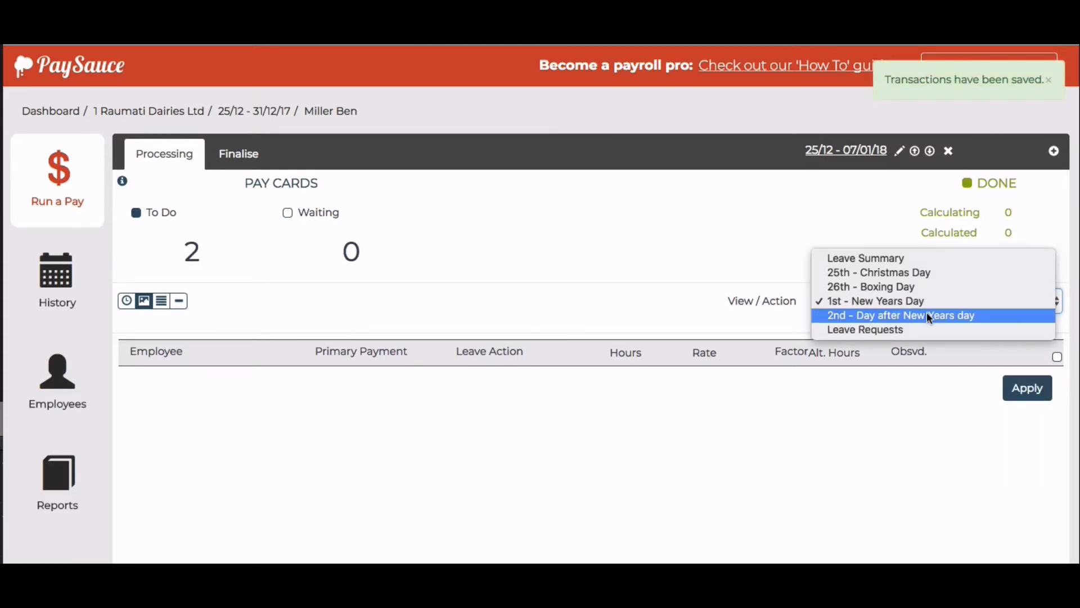
pyautogui.click(926, 314)
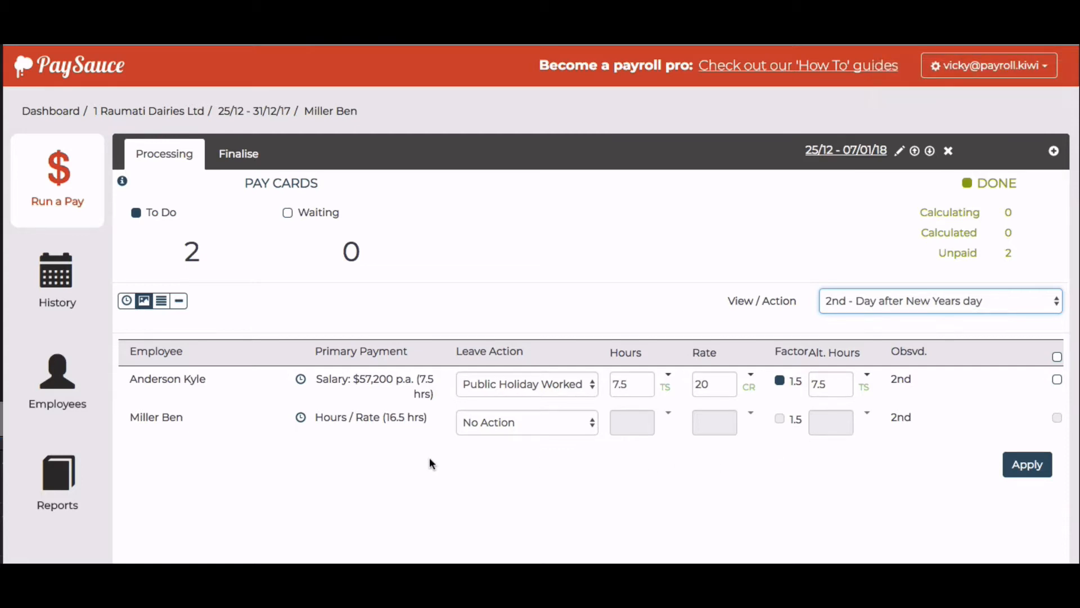
pyautogui.click(301, 378)
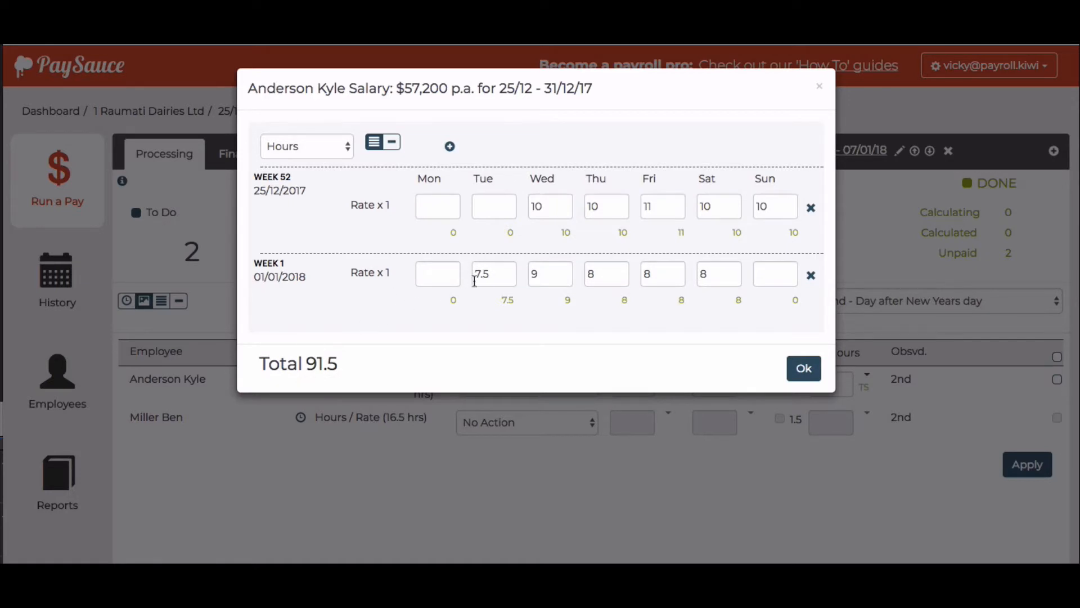
pyautogui.click(820, 88)
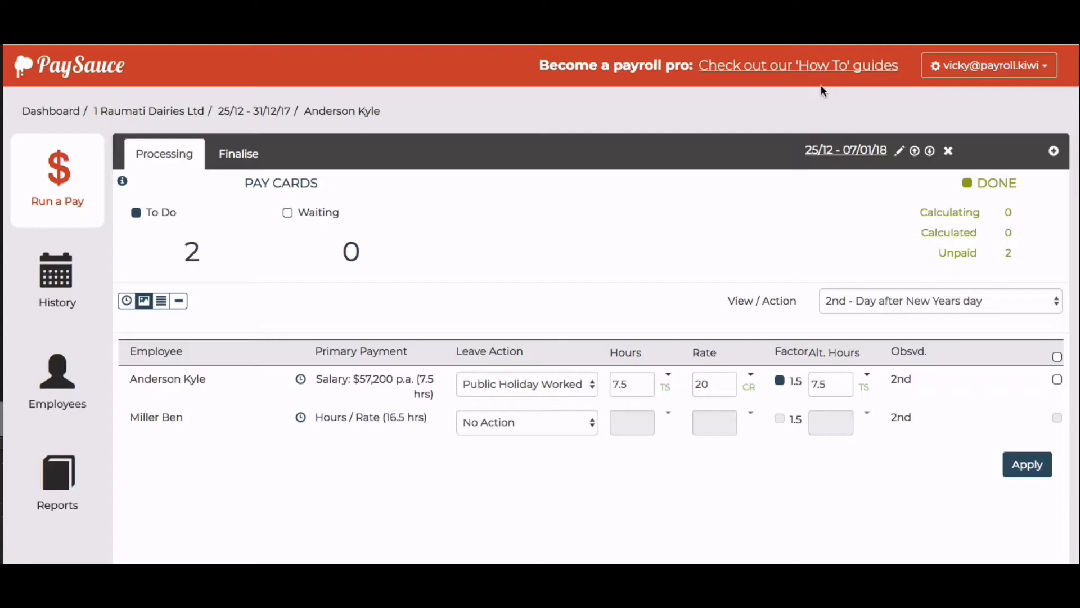
pyautogui.click(300, 416)
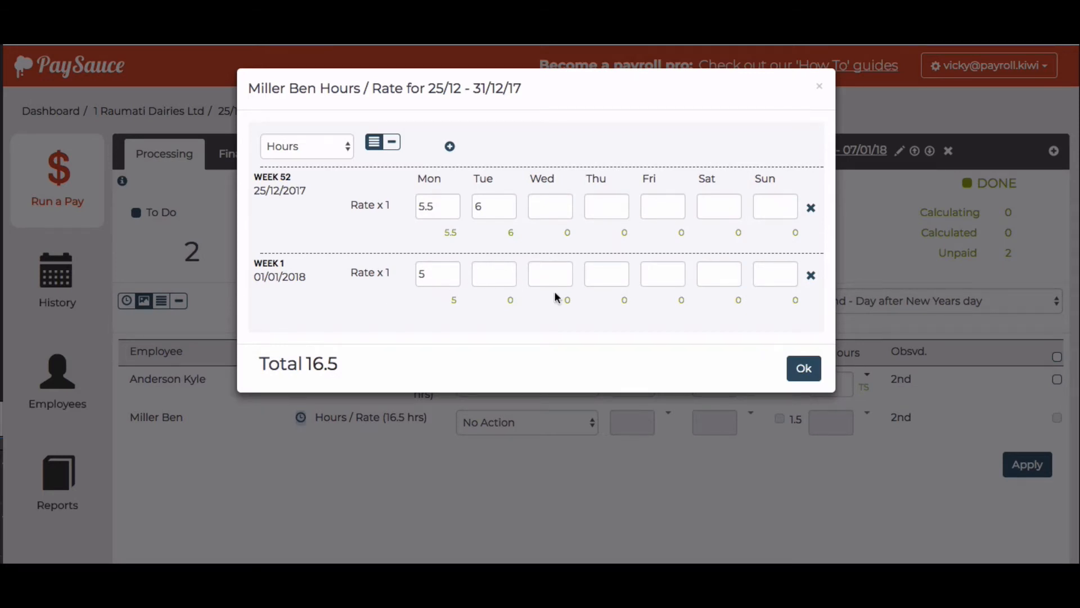
pyautogui.click(820, 87)
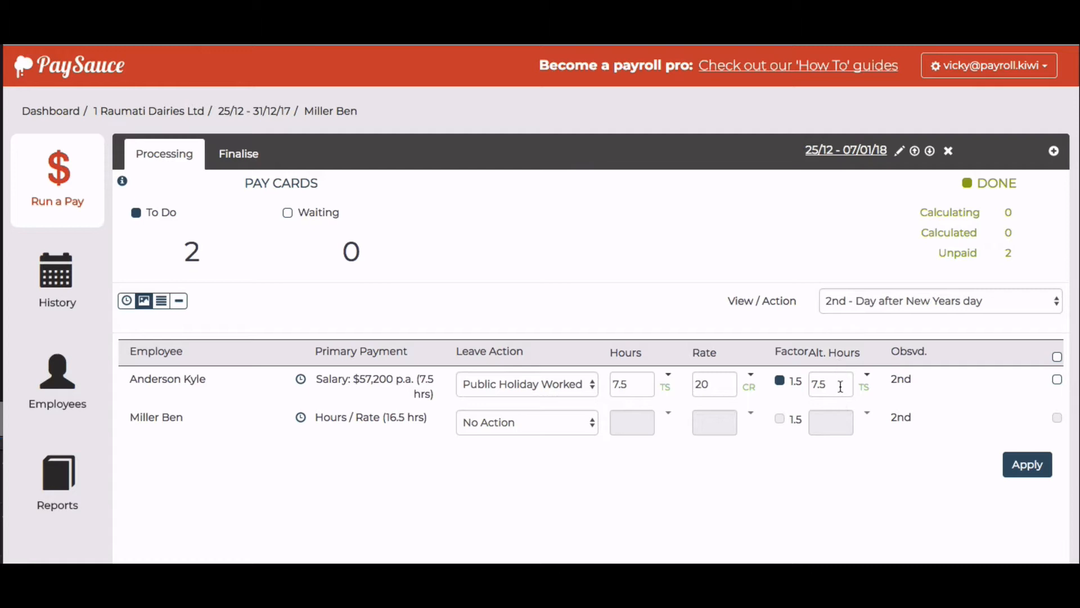
# - Set the salaried employee's alternative hours to Standard Daily Hours (10) and apply the leave action for the 2nd
pyautogui.click(869, 390)
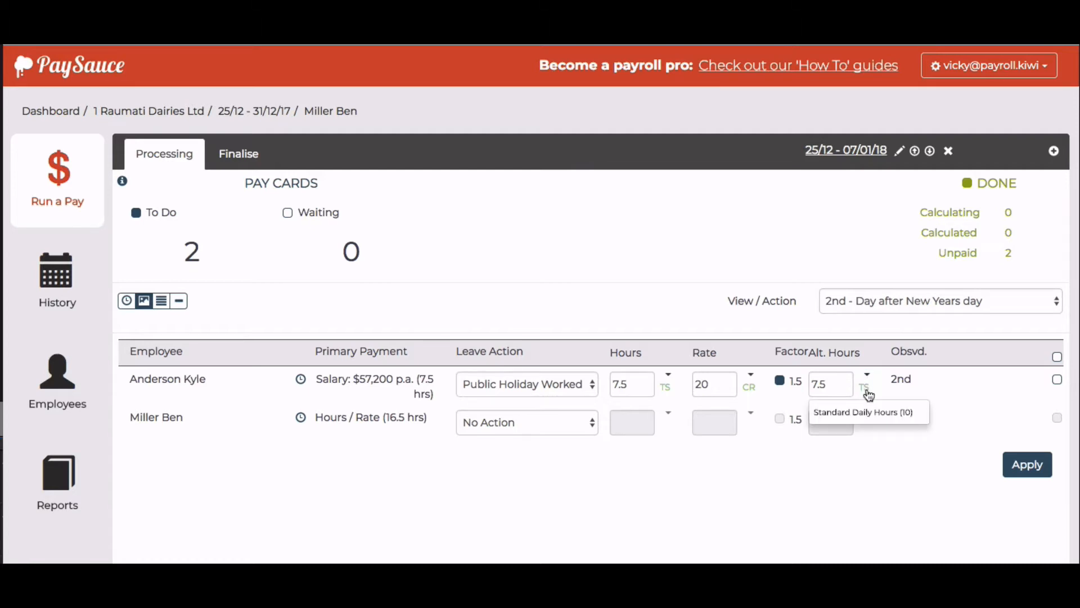
pyautogui.click(859, 419)
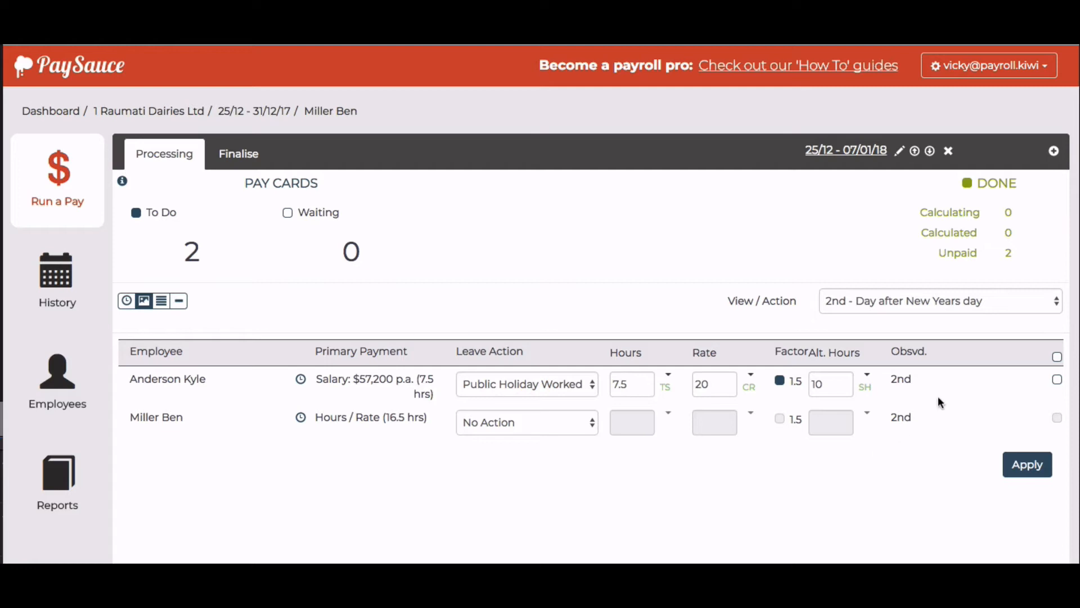
pyautogui.click(1058, 357)
pyautogui.click(1026, 466)
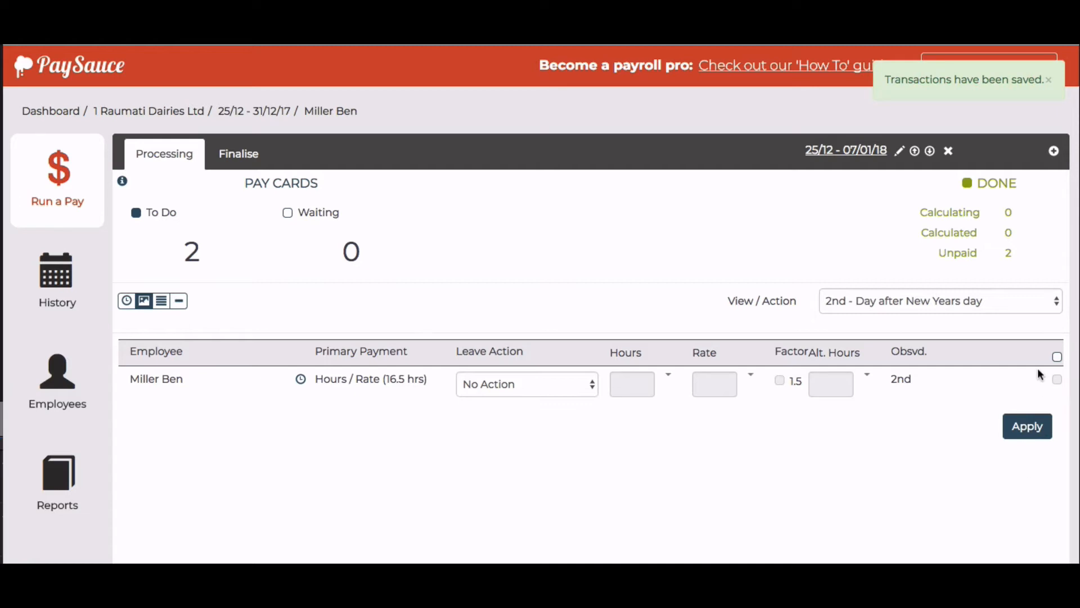
# - Show the Leave Summary and review the leave actions applied to both employees for the four public holidays
pyautogui.click(1004, 302)
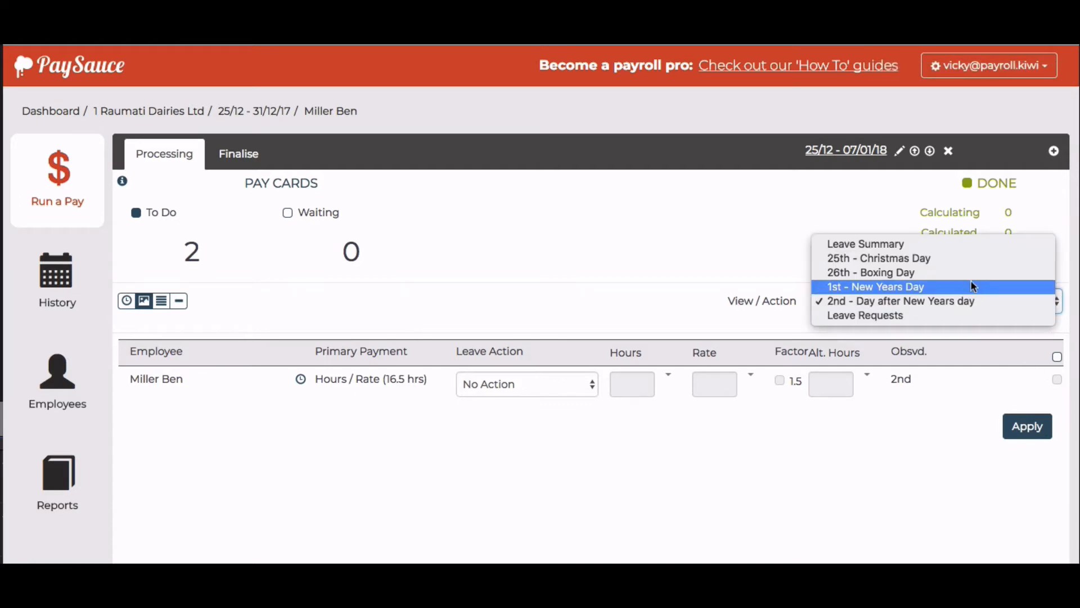
pyautogui.click(953, 245)
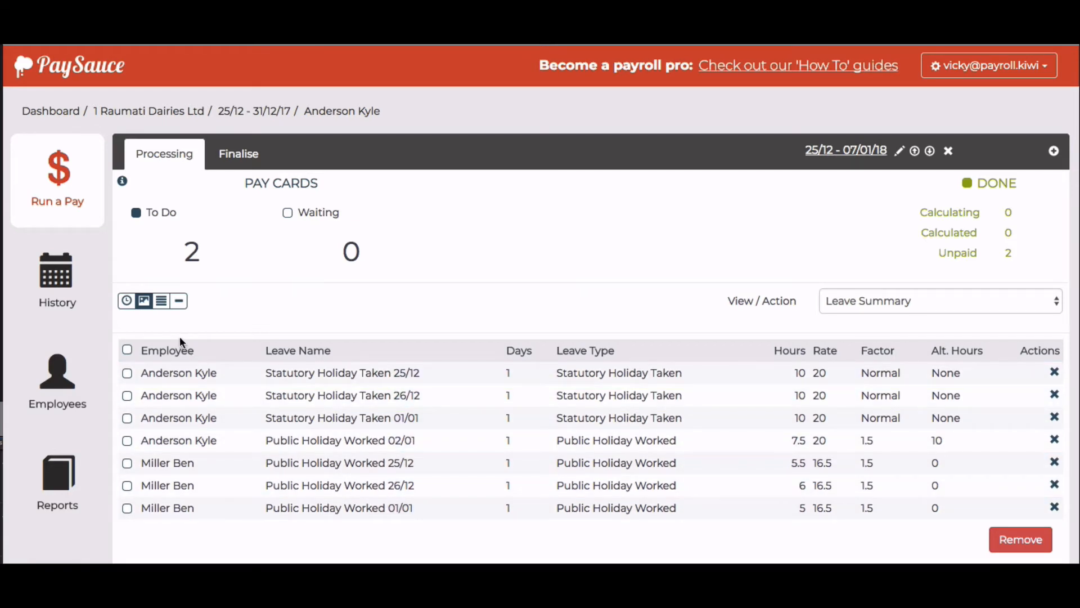
# - Show the detailed pay cards and examine the salaried employee's holiday lines, salary hours, actual hours, pay calculation and net pay
pyautogui.click(162, 304)
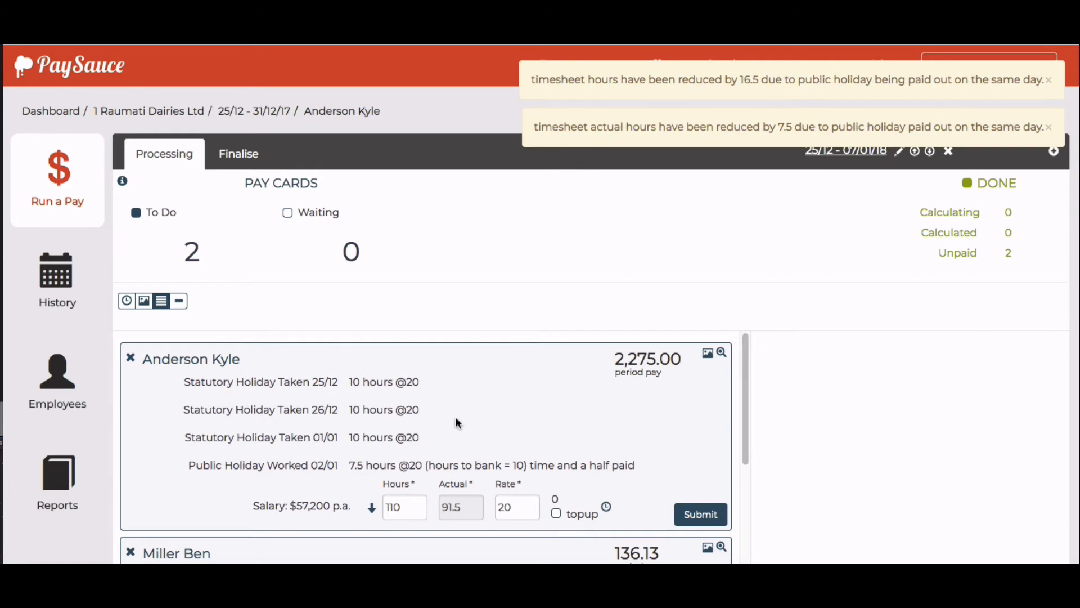
pyautogui.scroll(-1, 513, 412)
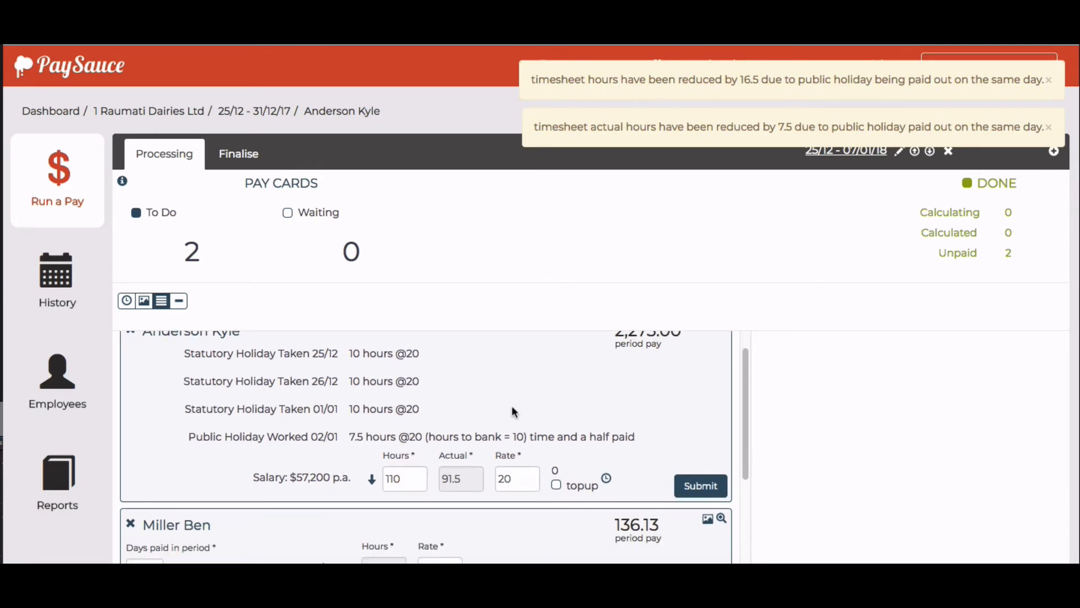
pyautogui.scroll(1, 513, 412)
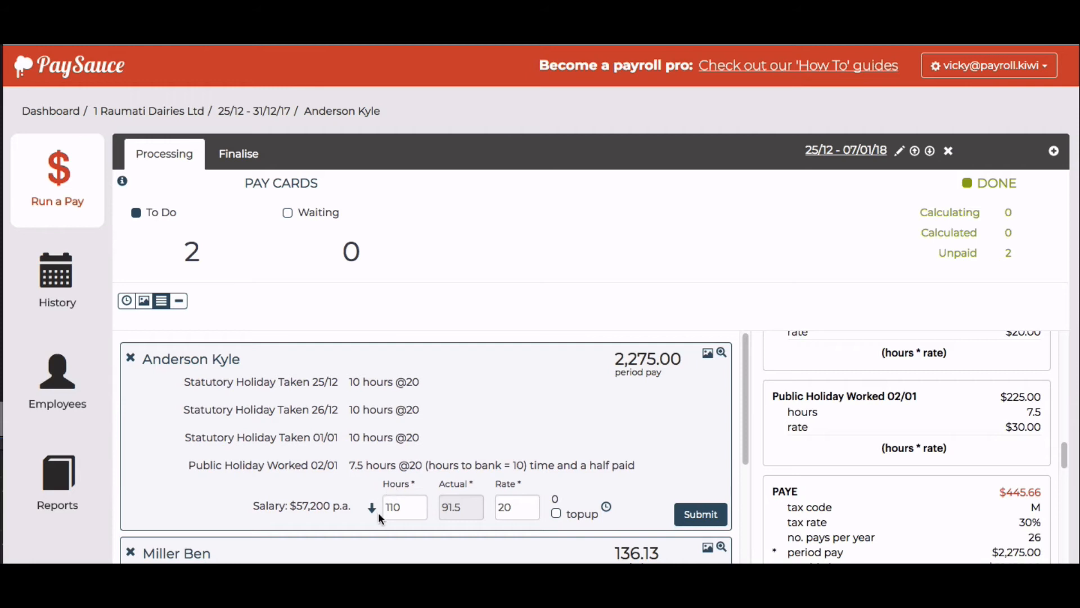
pyautogui.moveTo(372, 510)
pyautogui.scroll(-1, 360, 481)
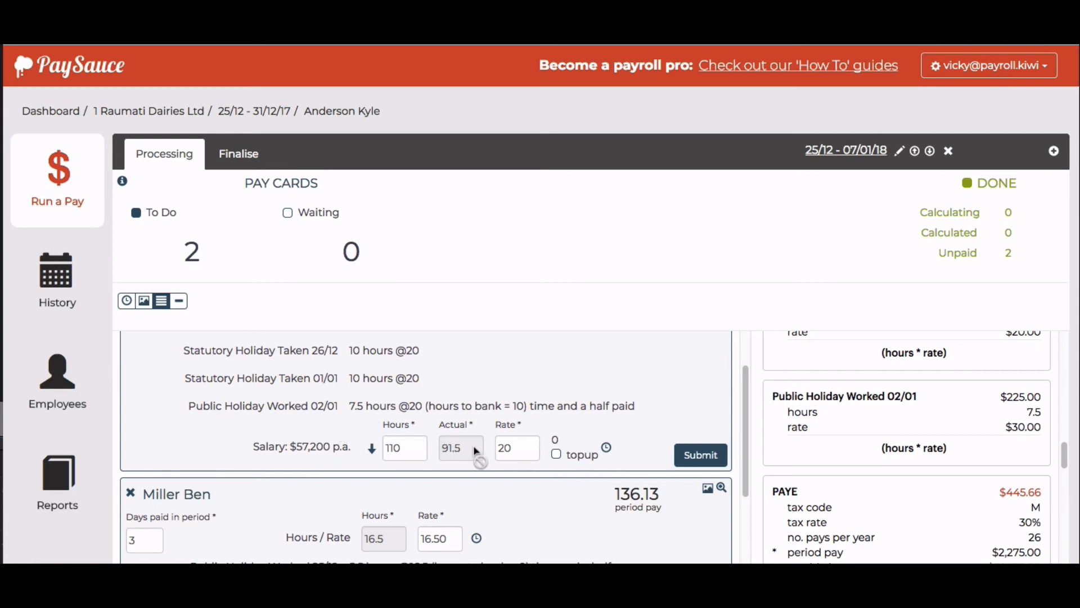
pyautogui.scroll(1, 474, 451)
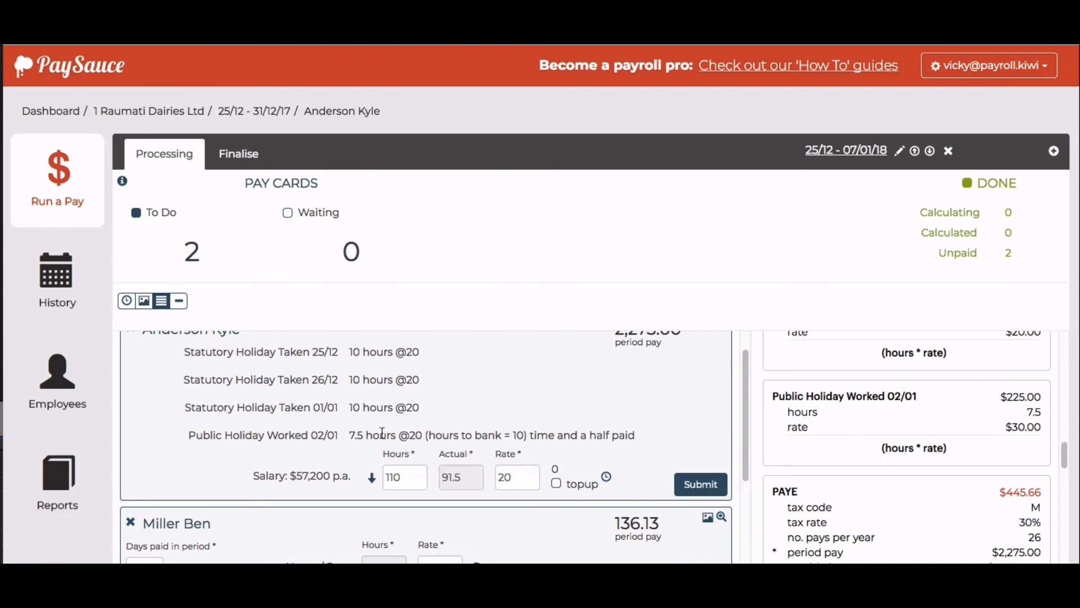
pyautogui.scroll(1, 634, 424)
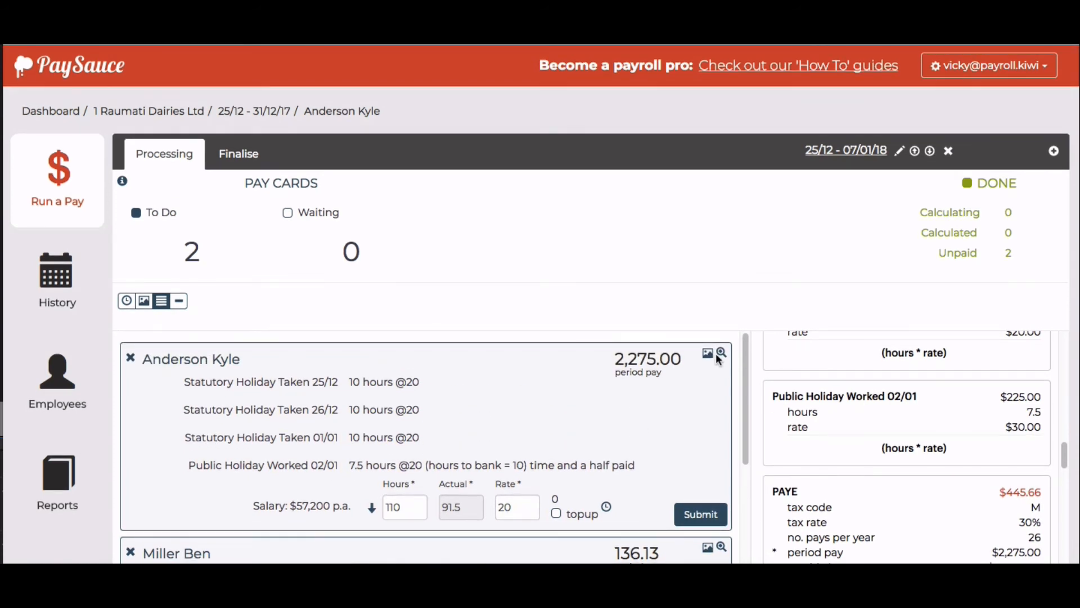
pyautogui.scroll(5, 826, 427)
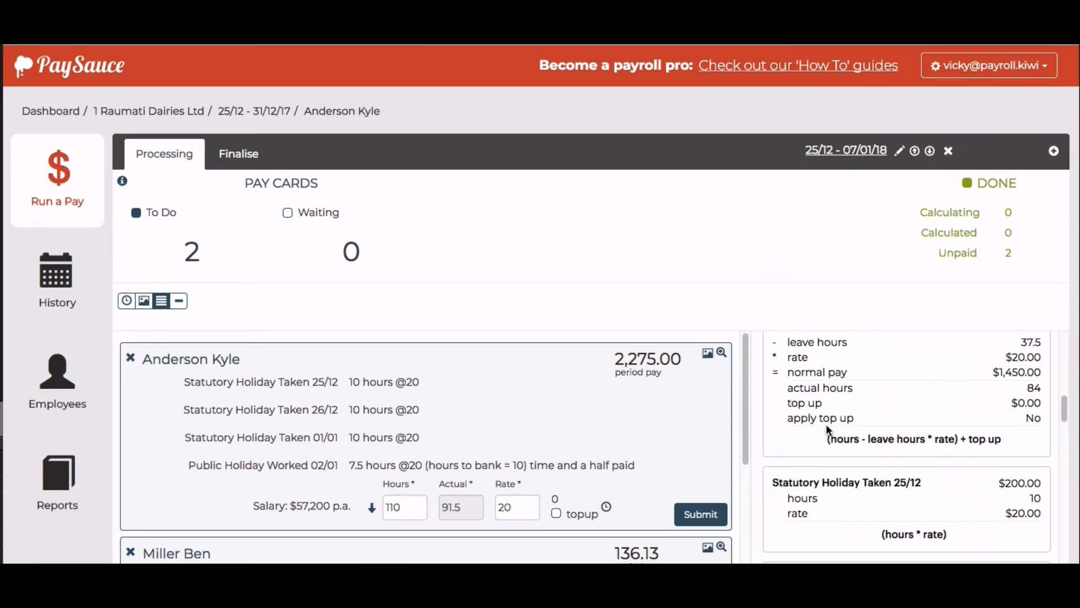
pyautogui.scroll(10, 826, 424)
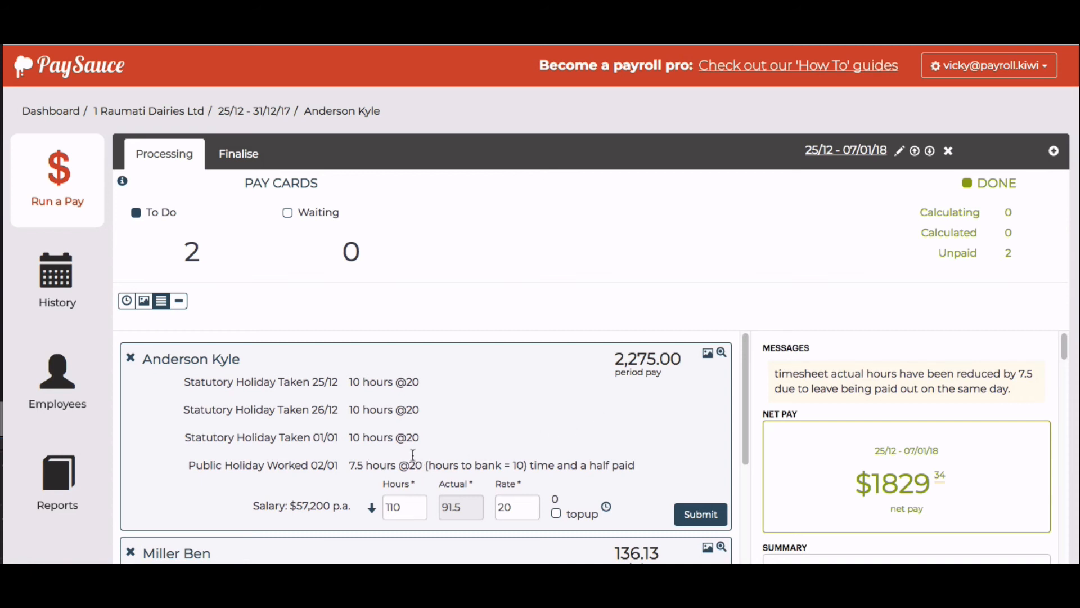
# - Examine the hourly employee's pay card, including the public holiday worked lines, hours and rate, and the net pay summary
pyautogui.scroll(-3, 606, 430)
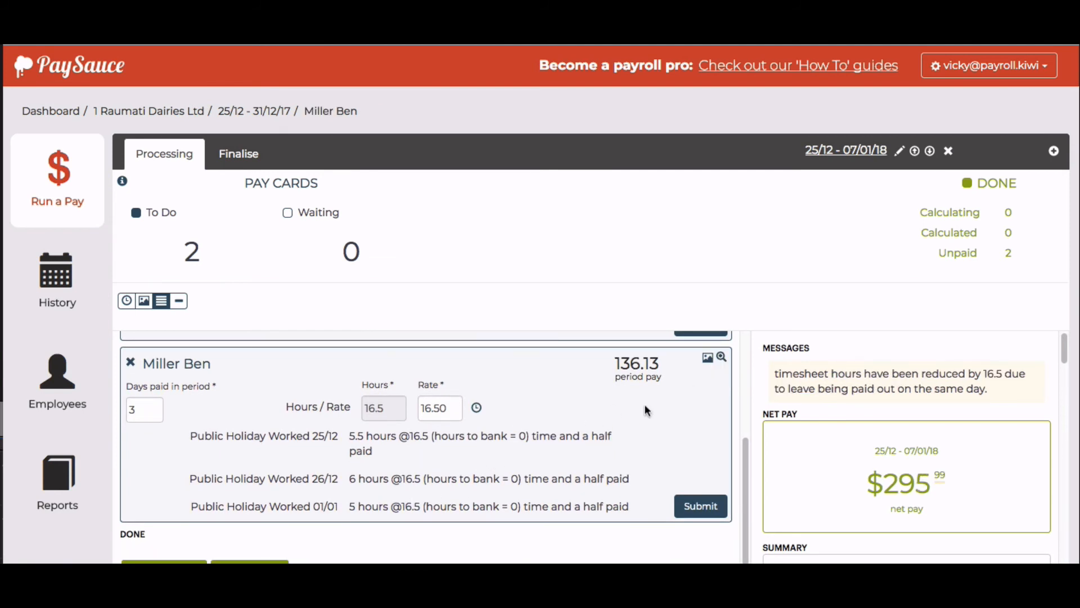
pyautogui.scroll(-2, 839, 453)
pyautogui.scroll(-1, 839, 453)
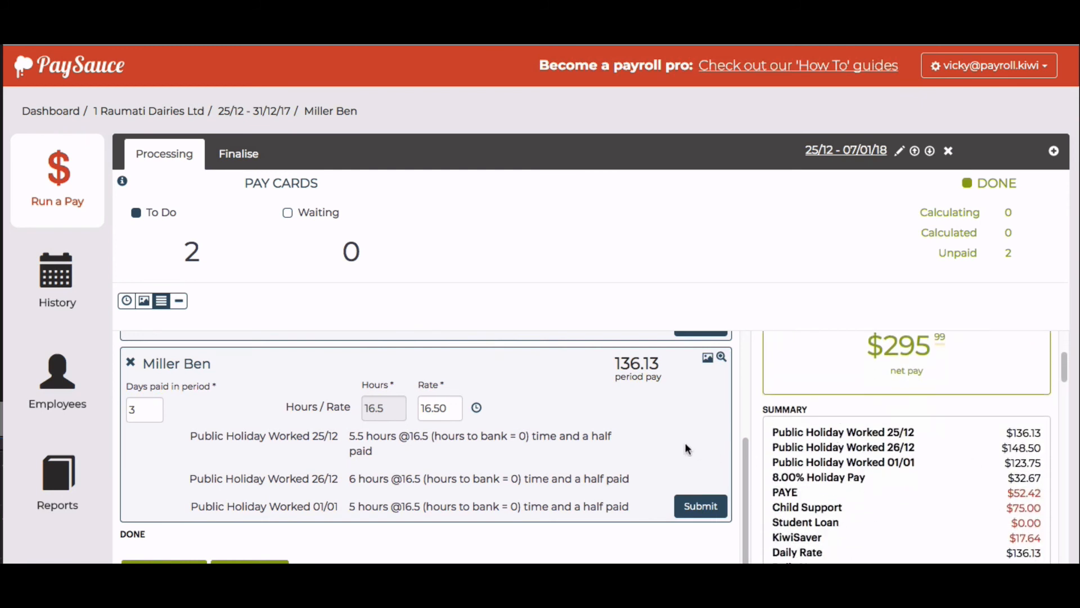
pyautogui.scroll(3, 684, 442)
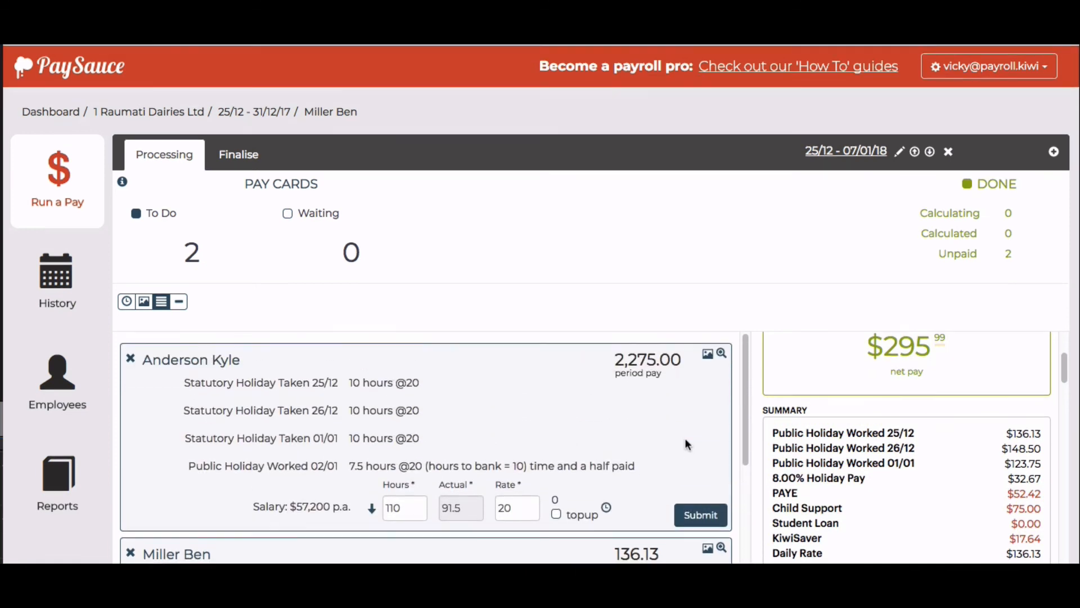